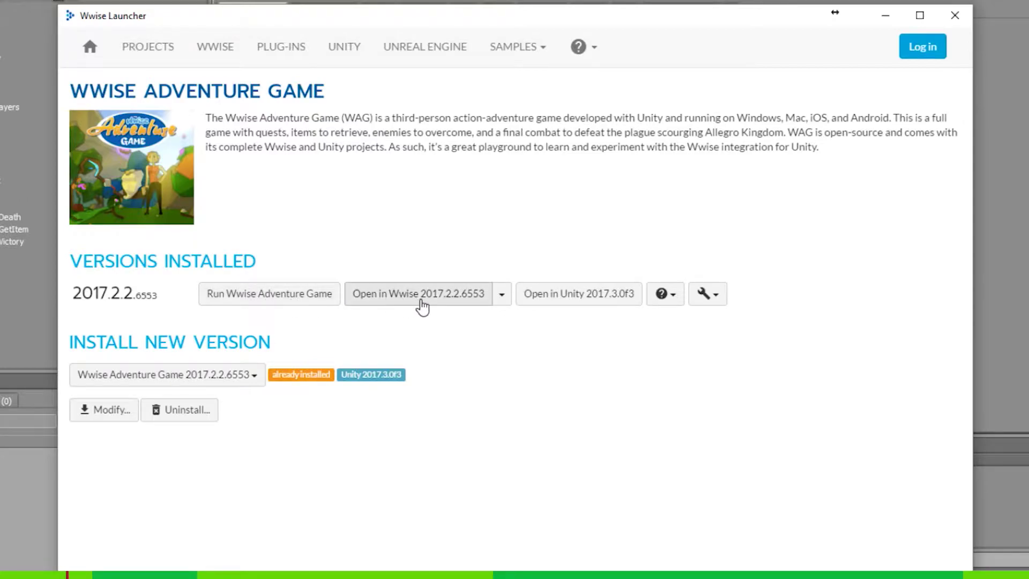
Launch the installed Wwise Adventure Game 2017.2.2 in Unity 2017.3.0f3 from the Wwise Launcher
{"action": "left_click", "coordinate": [611, 304]}
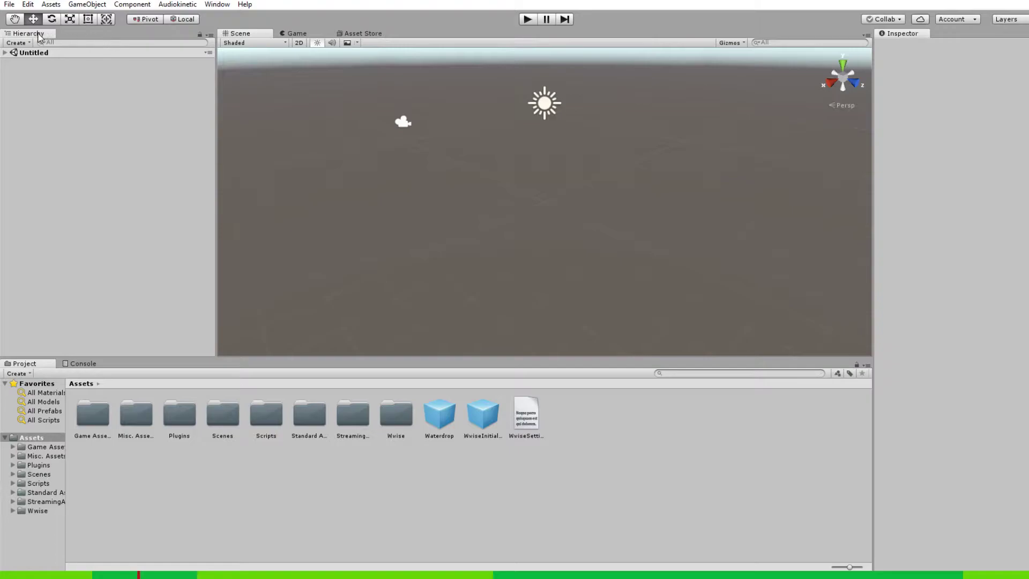
Move the Hierarchy and Inspector panels to new docks, then restore the Default layout
{"action": "left_click_drag", "start_coordinate": [40, 34], "coordinate": [748, 456]}
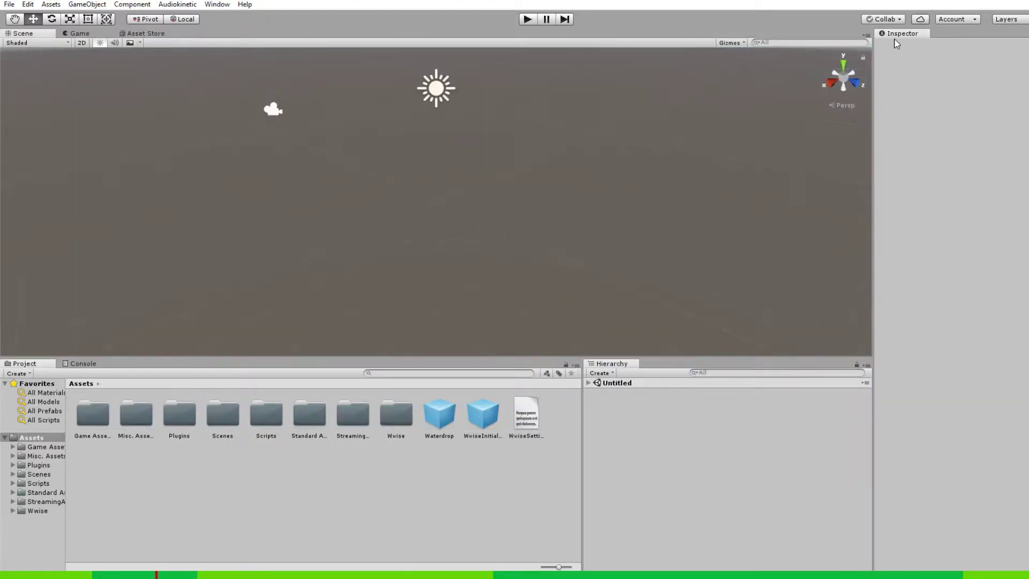
{"action": "left_click_drag", "start_coordinate": [899, 34], "coordinate": [458, 440]}
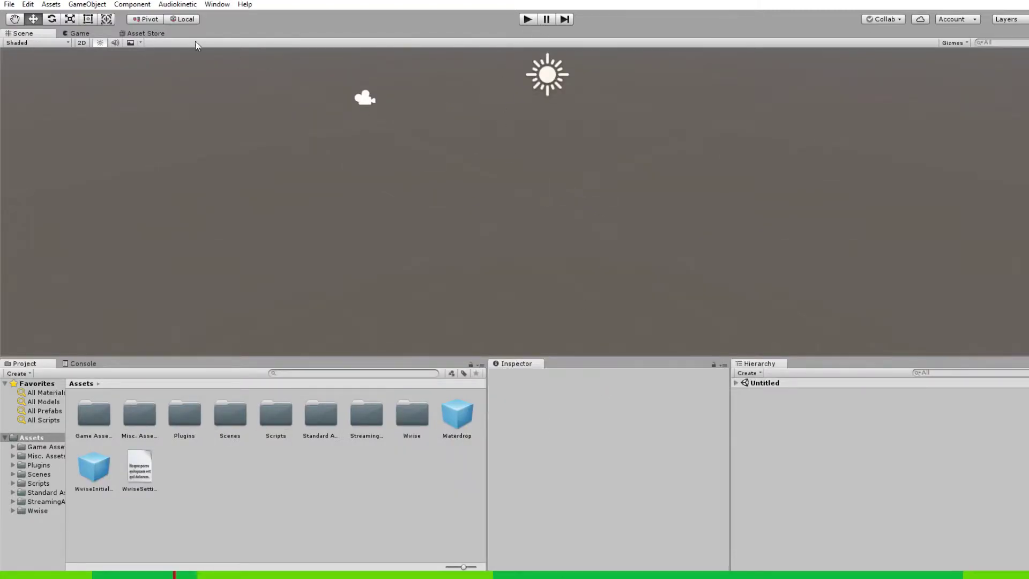
{"action": "left_click", "coordinate": [209, 6]}
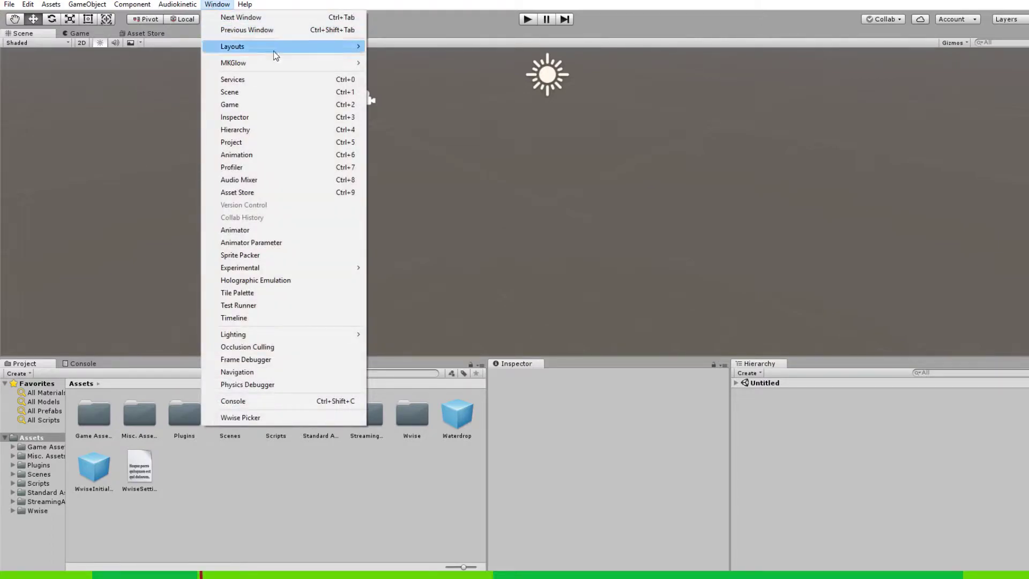
{"action": "mouse_move", "coordinate": [273, 50]}
{"action": "left_click", "coordinate": [424, 73]}
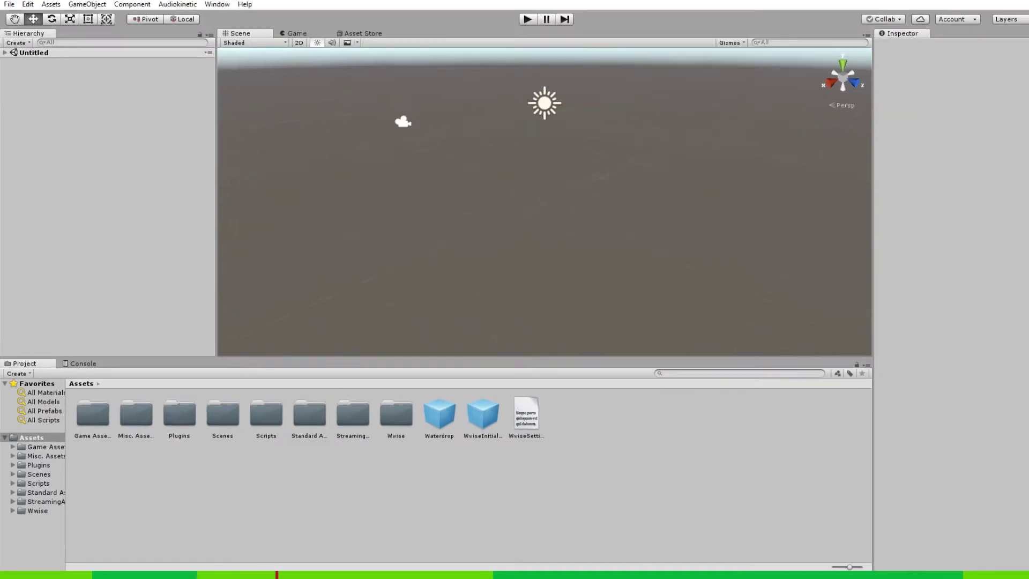
Look inside the WwiseAdventureGameSource folder in Explorer, then return to Unity's root Assets folder
{"action": "key", "text": "alt+Tab"}
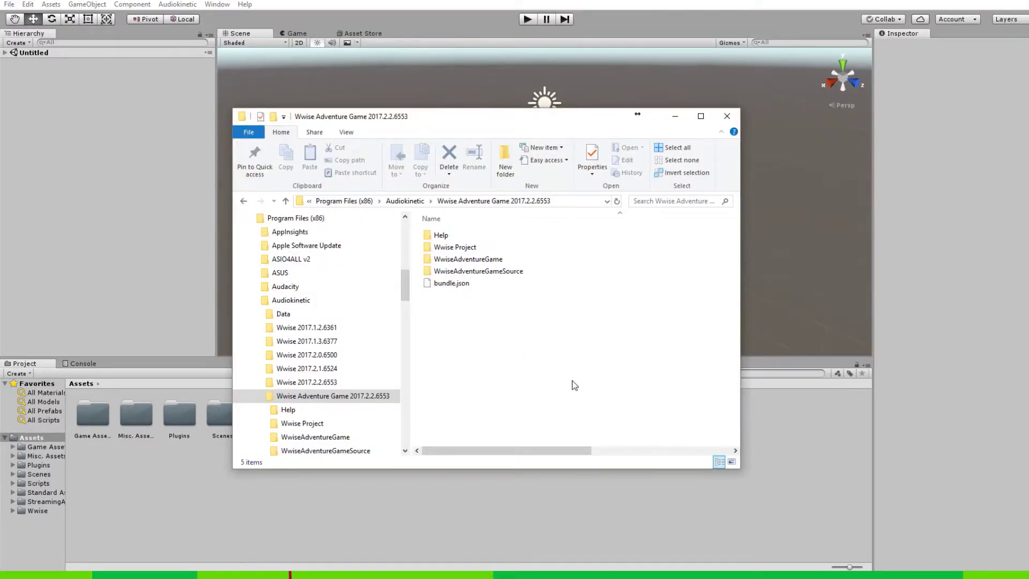
{"action": "left_click", "coordinate": [512, 274]}
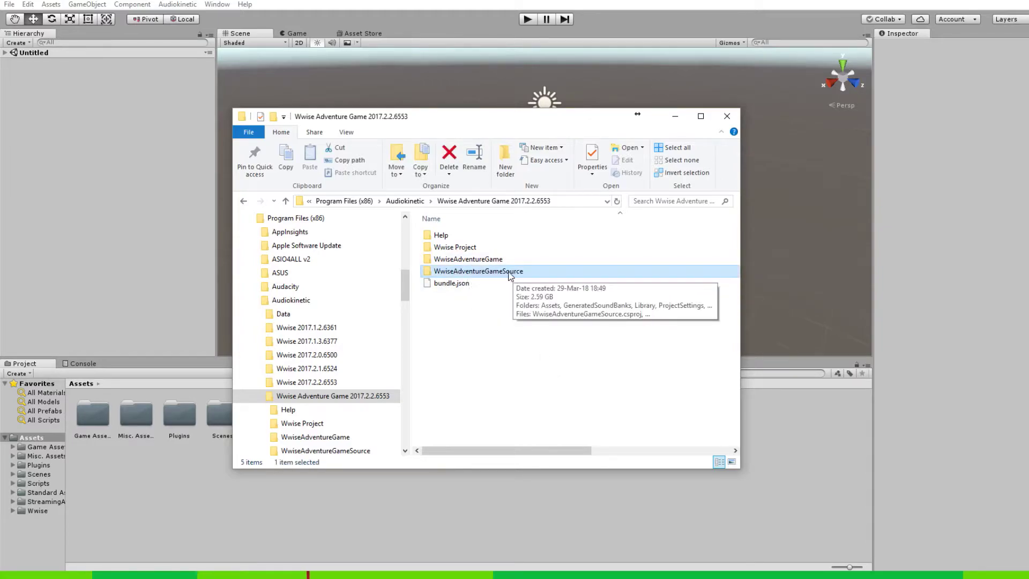
{"action": "double_click", "coordinate": [512, 273]}
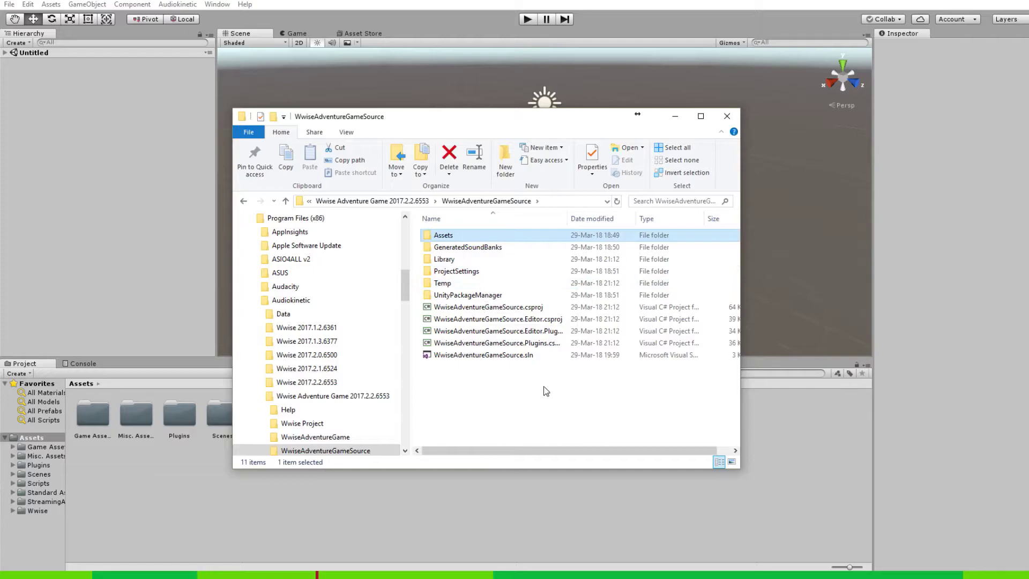
{"action": "left_click", "coordinate": [99, 509]}
{"action": "left_click", "coordinate": [46, 455]}
{"action": "left_click", "coordinate": [27, 438]}
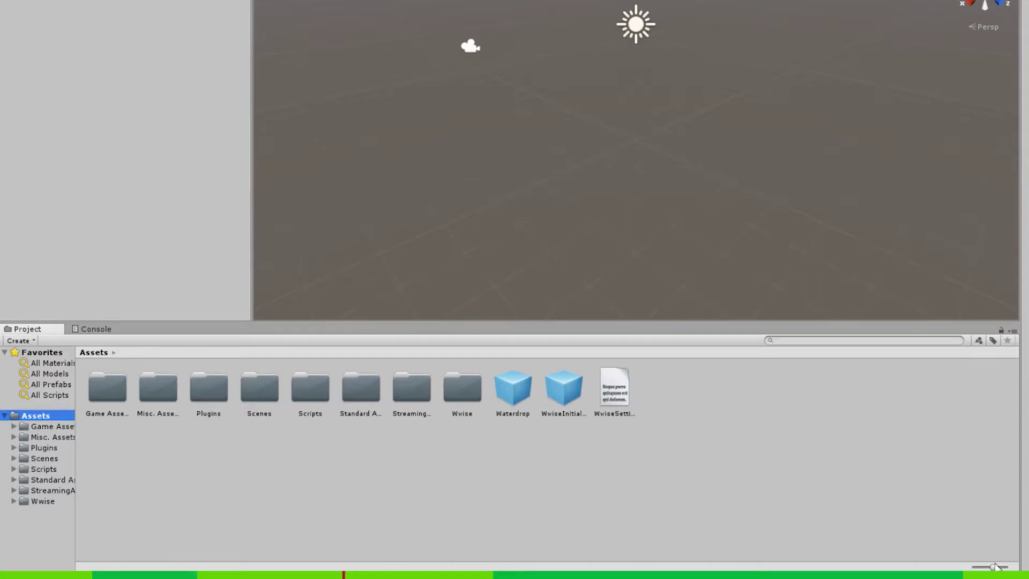
Shrink the asset icons, search 'evil spit plant' and drag Evil Desert Spit Plant into the scene
{"action": "left_click_drag", "start_coordinate": [991, 566], "coordinate": [974, 567]}
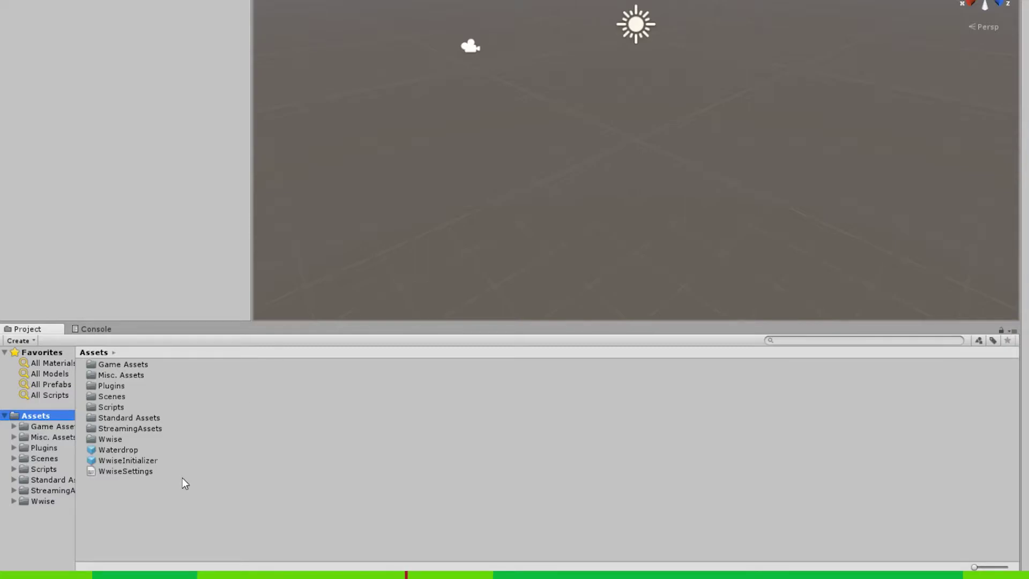
{"action": "left_click", "coordinate": [827, 341]}
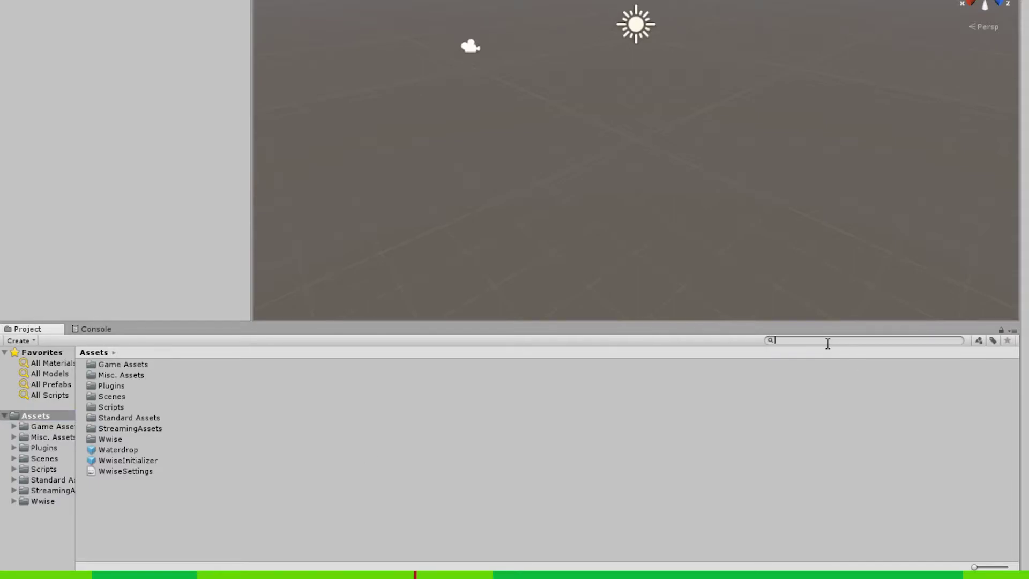
{"action": "type", "text": "evil spit"}
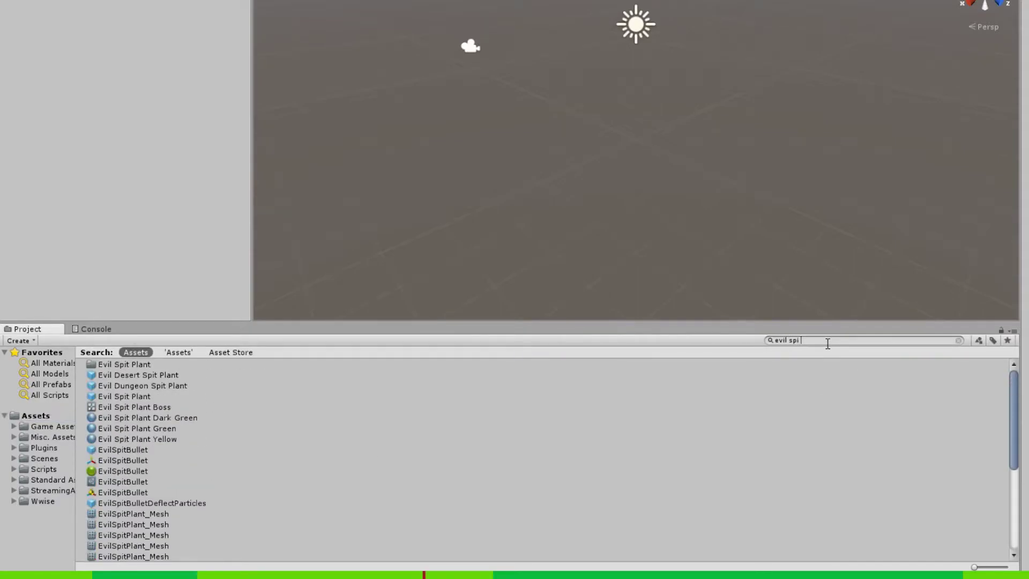
{"action": "type", "text": " plant"}
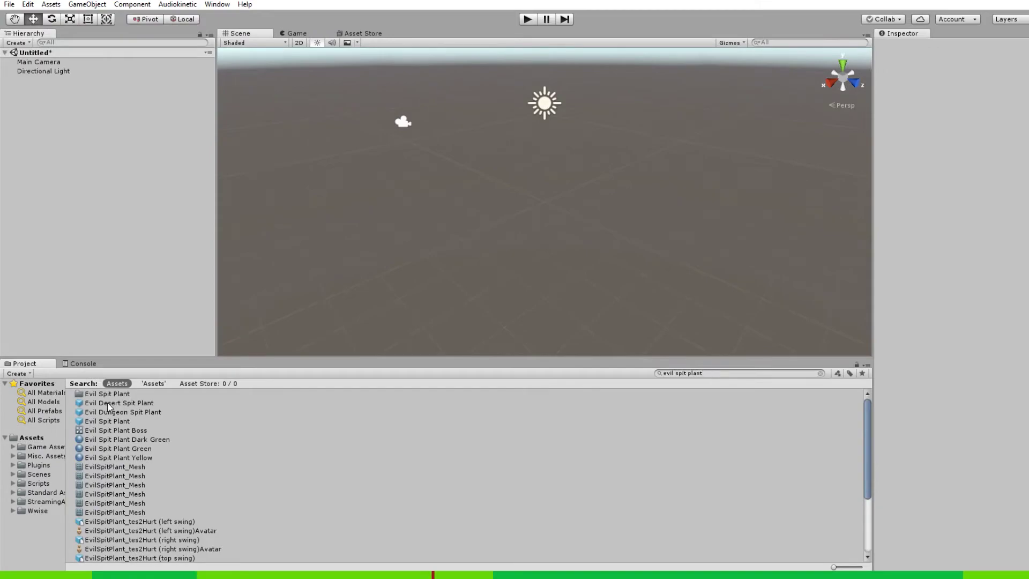
{"action": "left_click", "coordinate": [126, 379]}
{"action": "left_click_drag", "start_coordinate": [109, 407], "coordinate": [536, 212]}
Narrow the 'evil spit plant' search results to prefabs only (t:Prefab)
{"action": "left_click", "coordinate": [115, 466]}
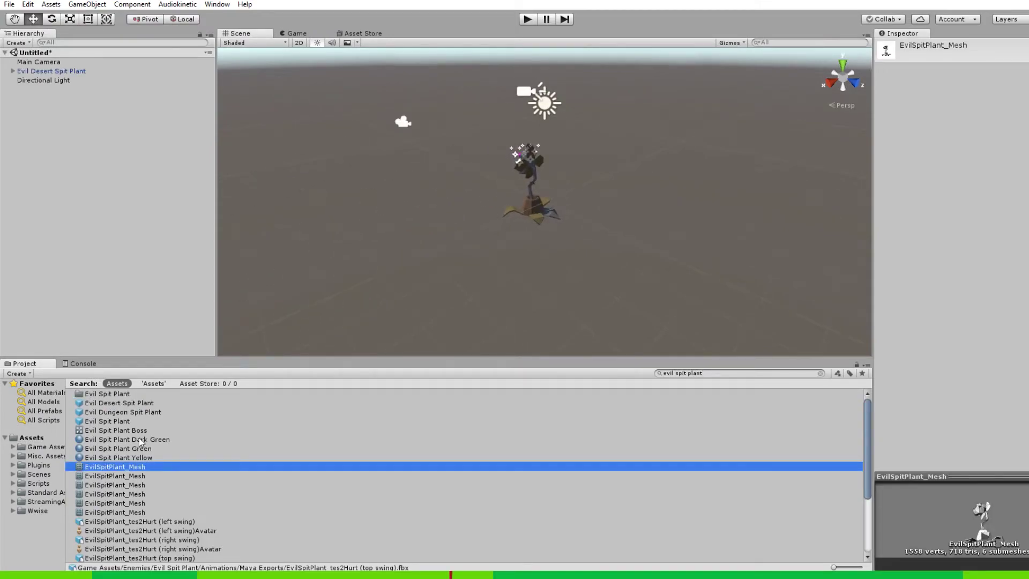
{"action": "left_click", "coordinate": [837, 373]}
{"action": "left_click", "coordinate": [870, 466]}
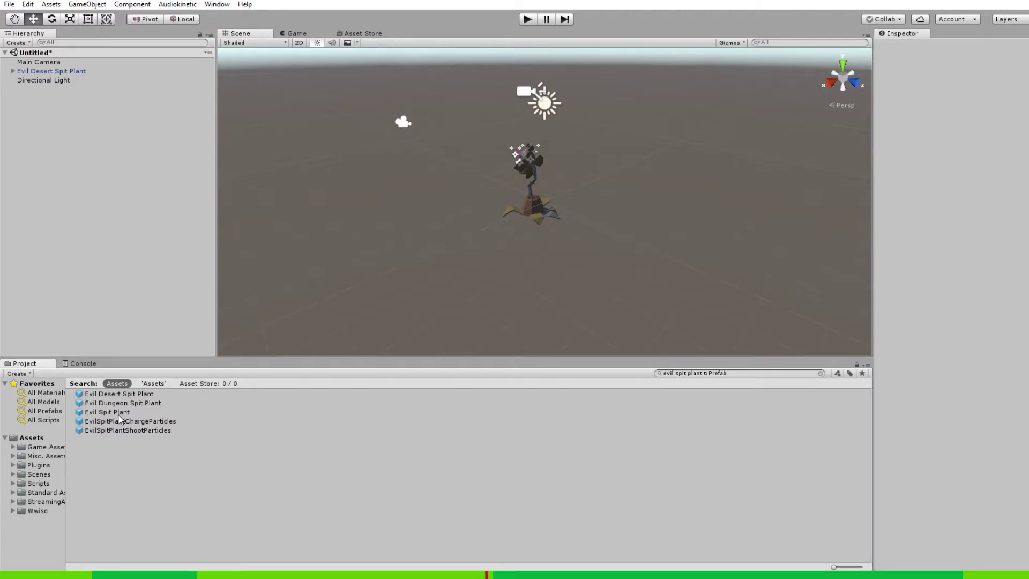
Search 'main' and open Main Scene, discarding the untitled scene's changes with Don't Save
{"action": "left_click", "coordinate": [697, 373]}
{"action": "key", "text": "BackSpace"}
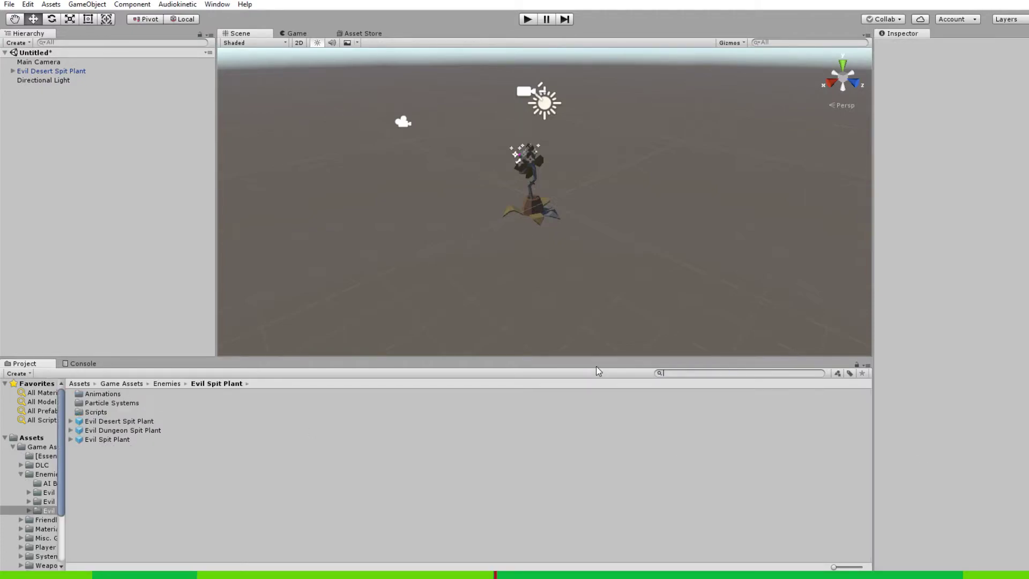
{"action": "type", "text": "main"}
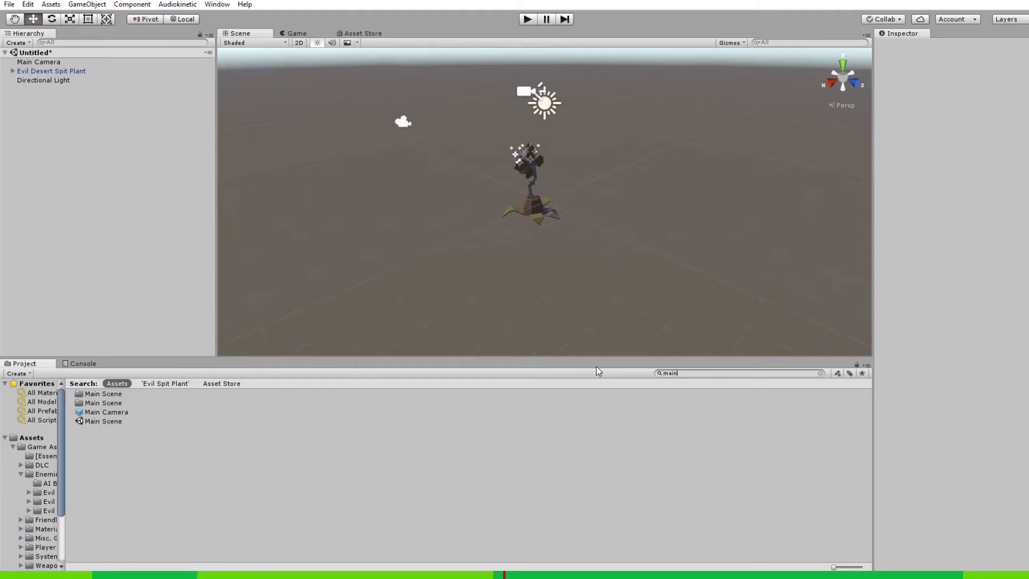
{"action": "left_click", "coordinate": [98, 421]}
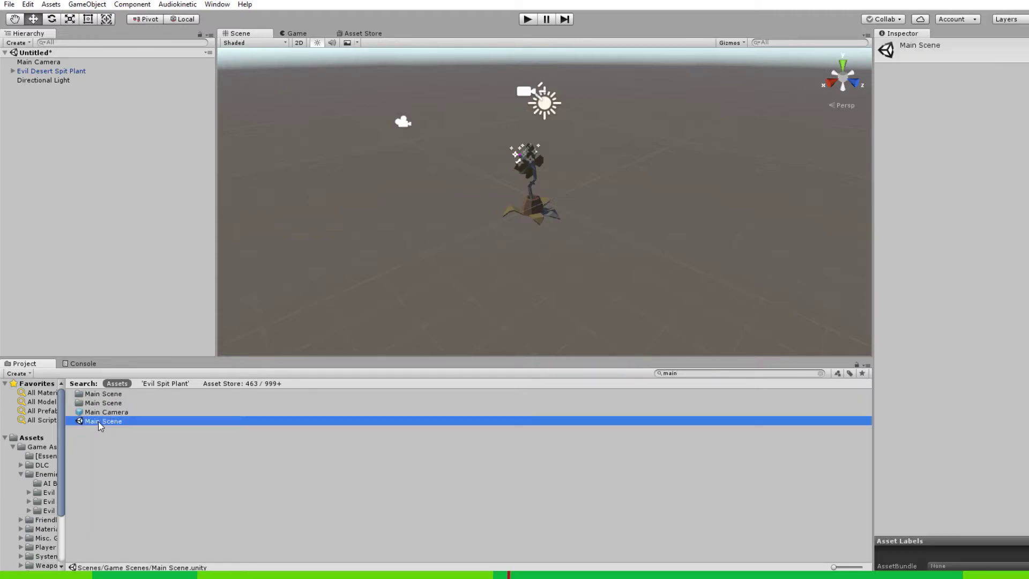
{"action": "double_click", "coordinate": [133, 425]}
{"action": "left_click", "coordinate": [580, 315]}
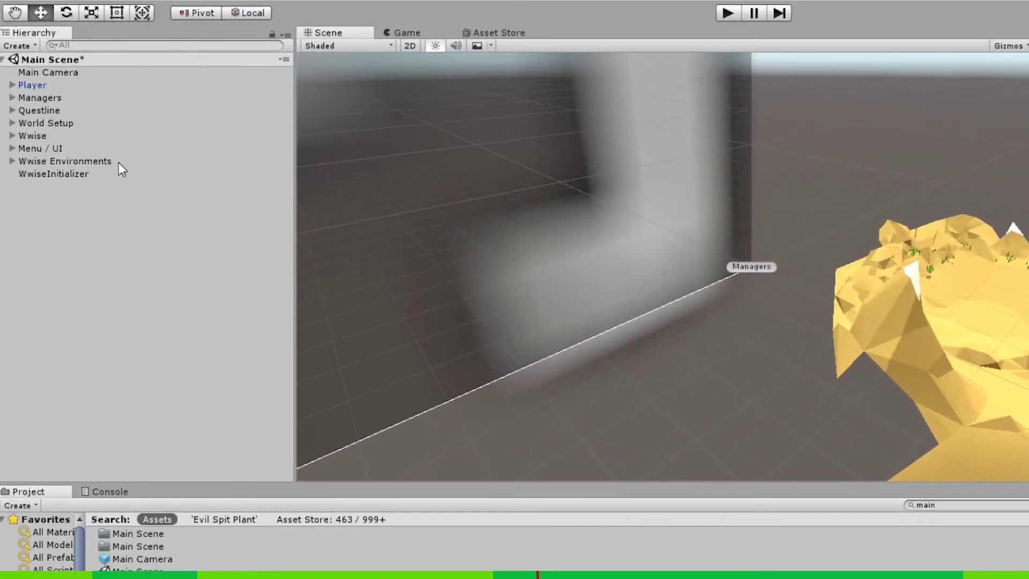
Select the Questline and Player objects, clear the selection, and switch to the Game view
{"action": "left_click", "coordinate": [76, 89]}
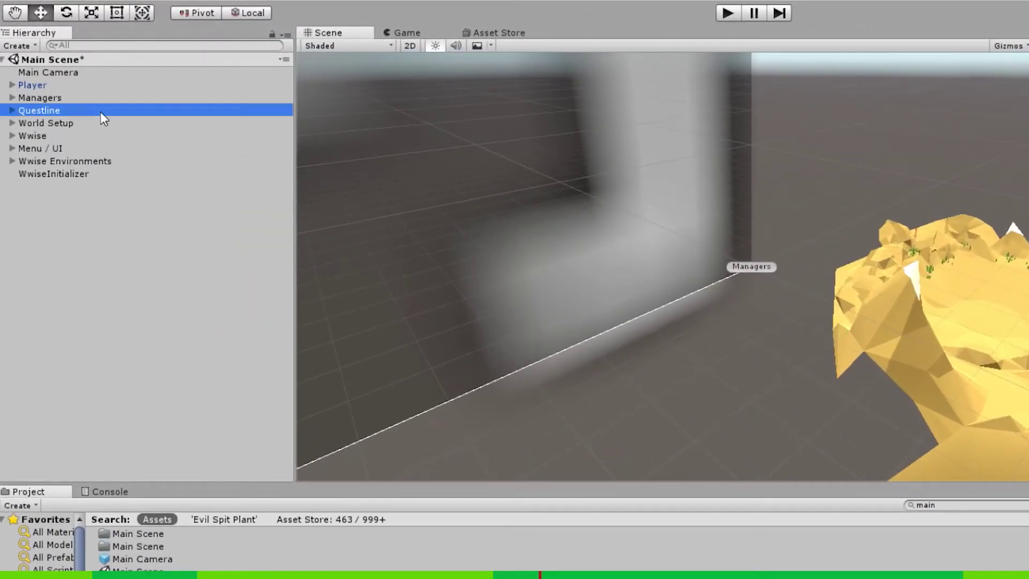
{"action": "left_click", "coordinate": [81, 86]}
{"action": "left_click", "coordinate": [301, 105]}
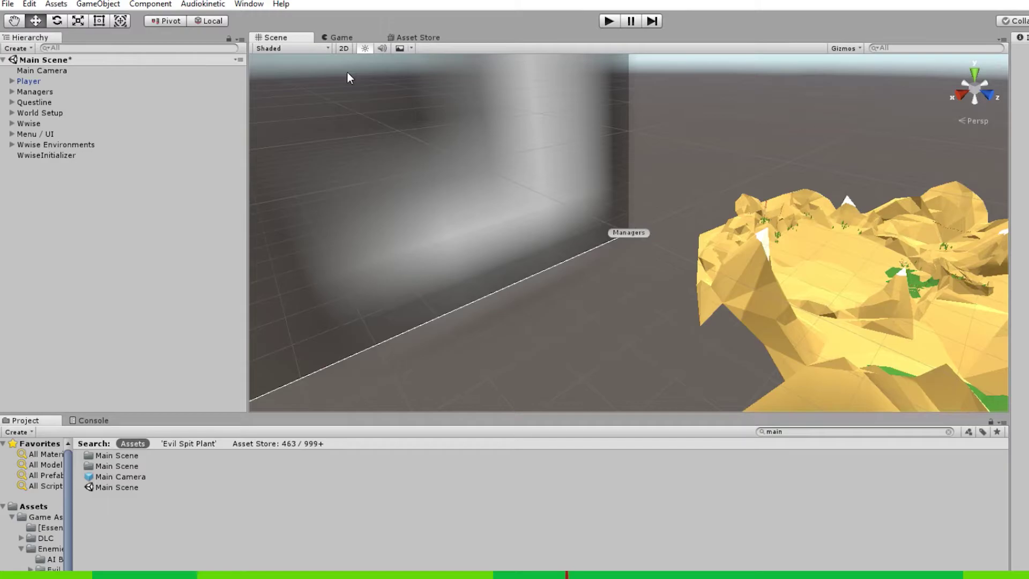
{"action": "left_click", "coordinate": [335, 38]}
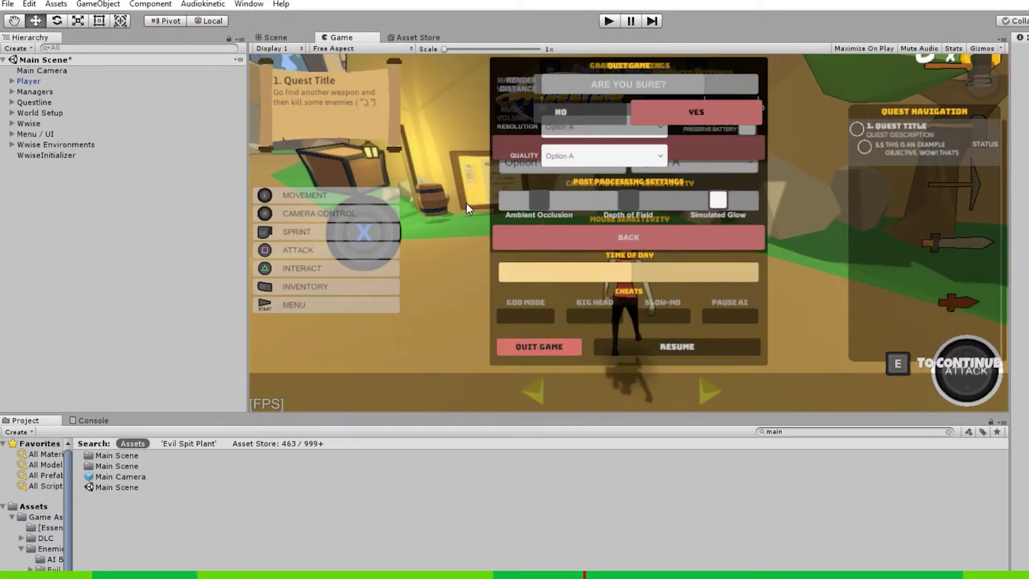
In the Scene view, frame the Player with F, then zoom out and orbit around the TrainingArea
{"action": "left_click", "coordinate": [281, 40]}
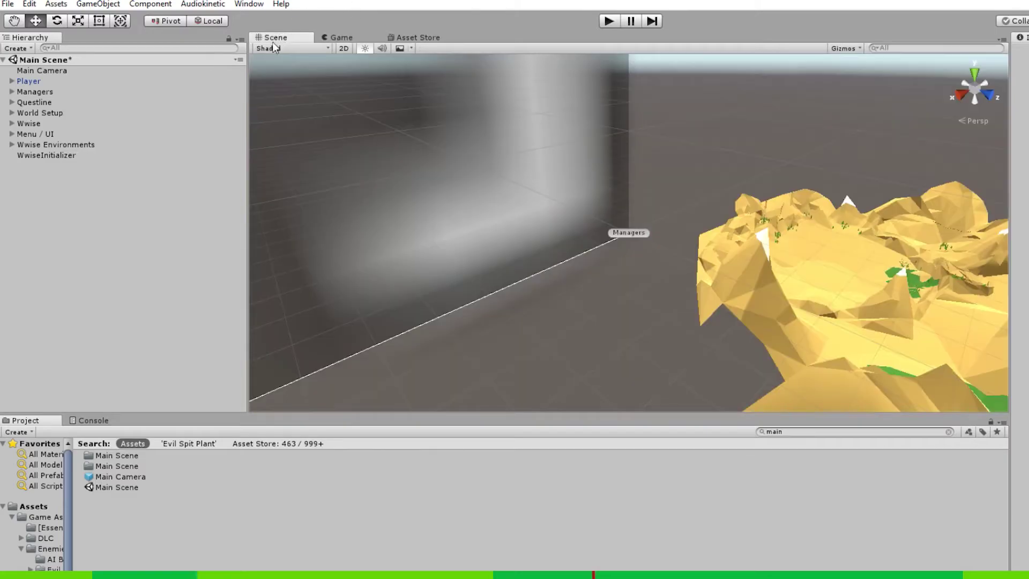
{"action": "left_click", "coordinate": [139, 82]}
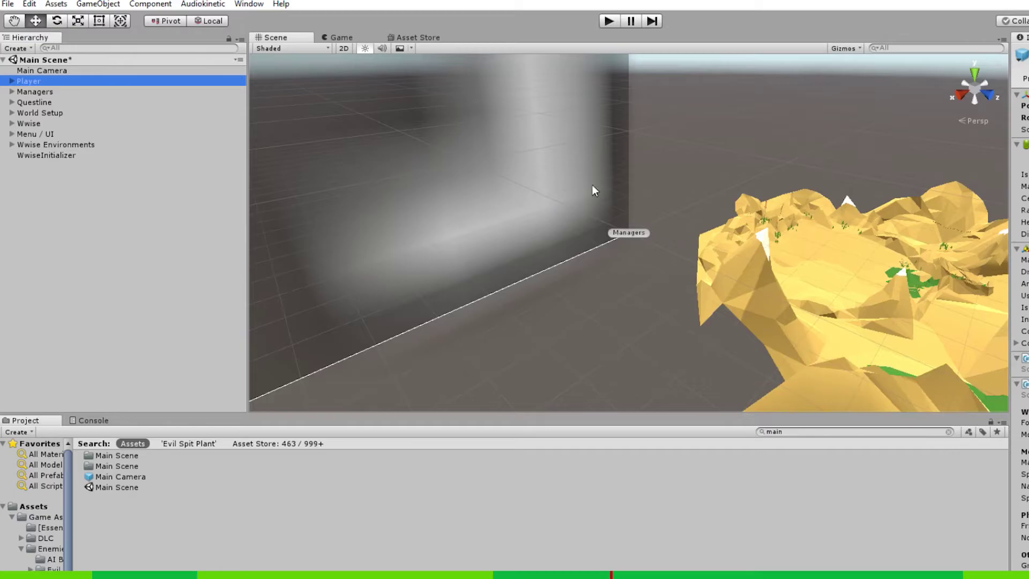
{"action": "key", "text": "f"}
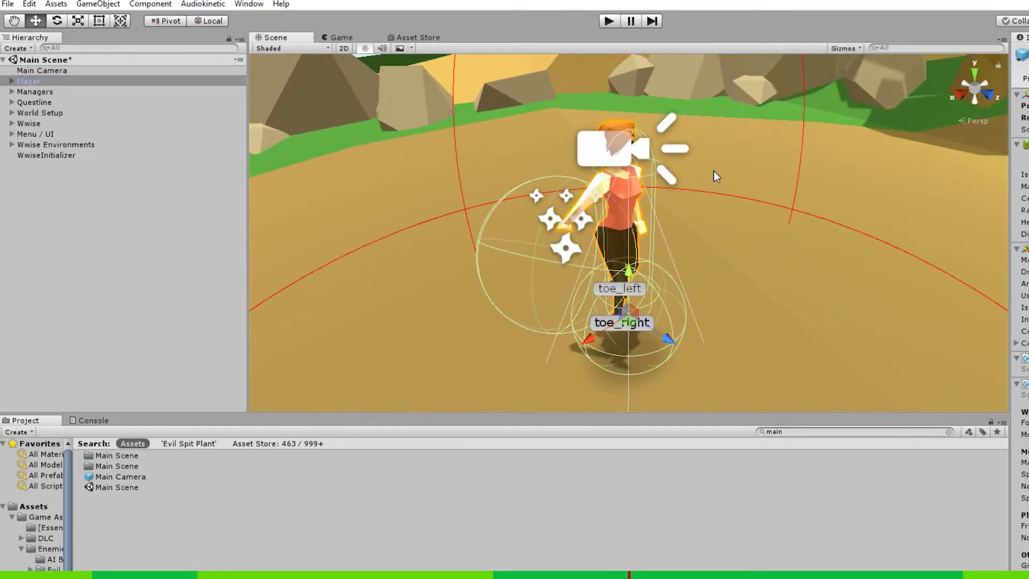
{"action": "scroll", "coordinate": [802, 265], "scroll_direction": "down", "scroll_amount": 6}
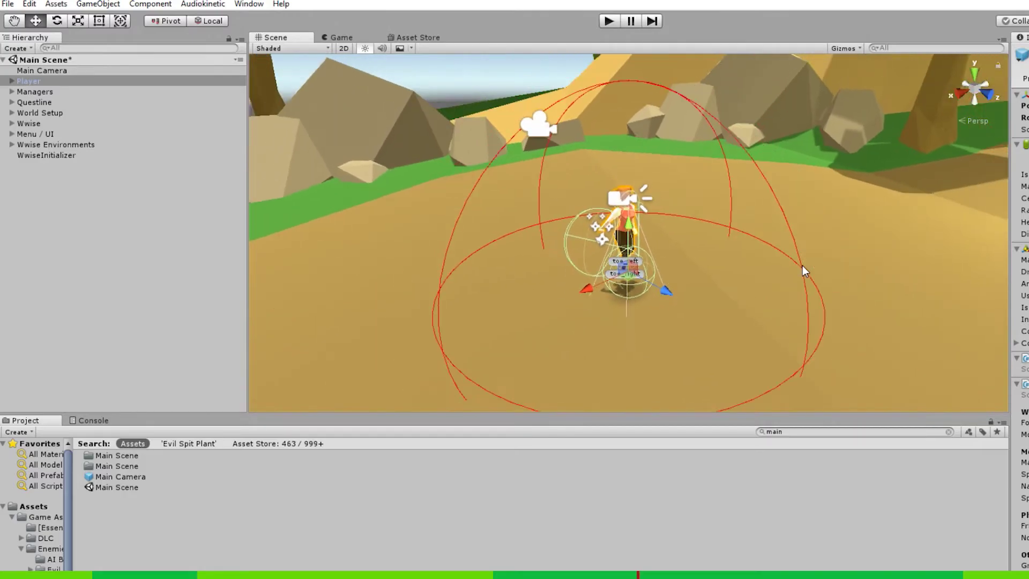
{"action": "key", "text": "alt"}
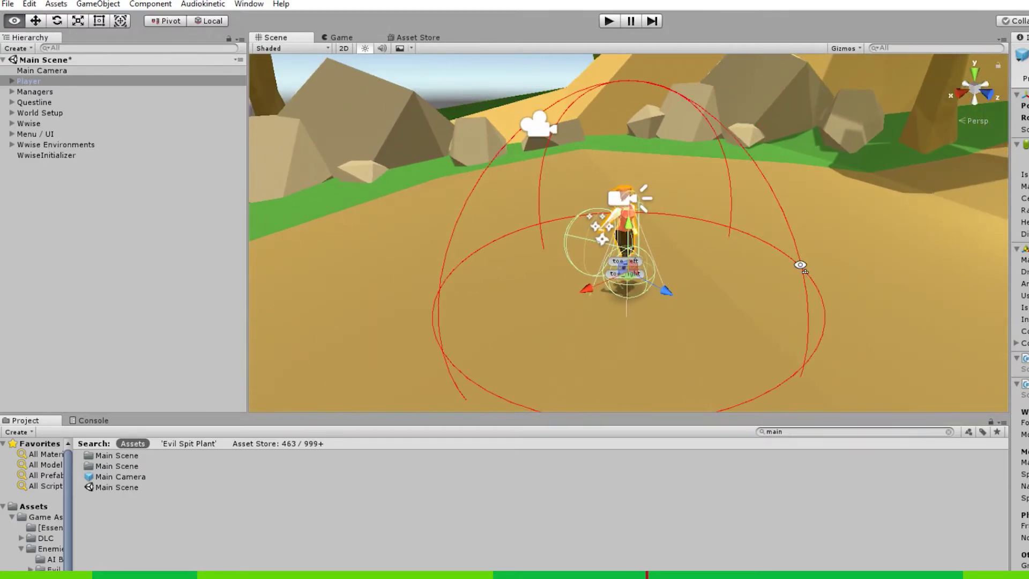
{"action": "left_click_drag", "start_coordinate": [800, 265], "coordinate": [760, 249], "text": "alt"}
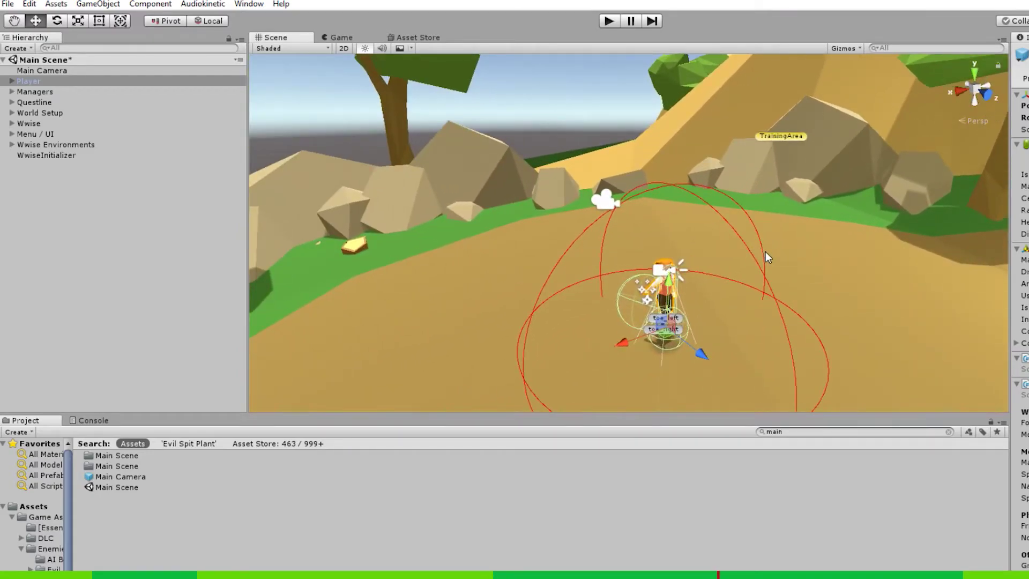
{"action": "left_click", "coordinate": [72, 81]}
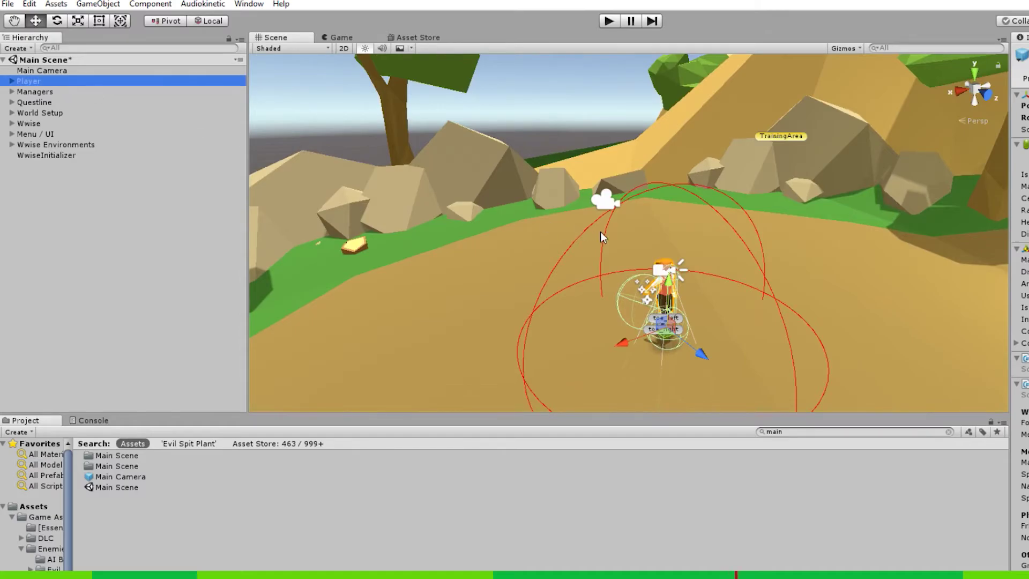
Select the FourStones_Stone rock group near the Player and frame it in view
{"action": "key", "text": "f"}
{"action": "left_click_drag", "start_coordinate": [600, 231], "coordinate": [893, 140], "text": "alt"}
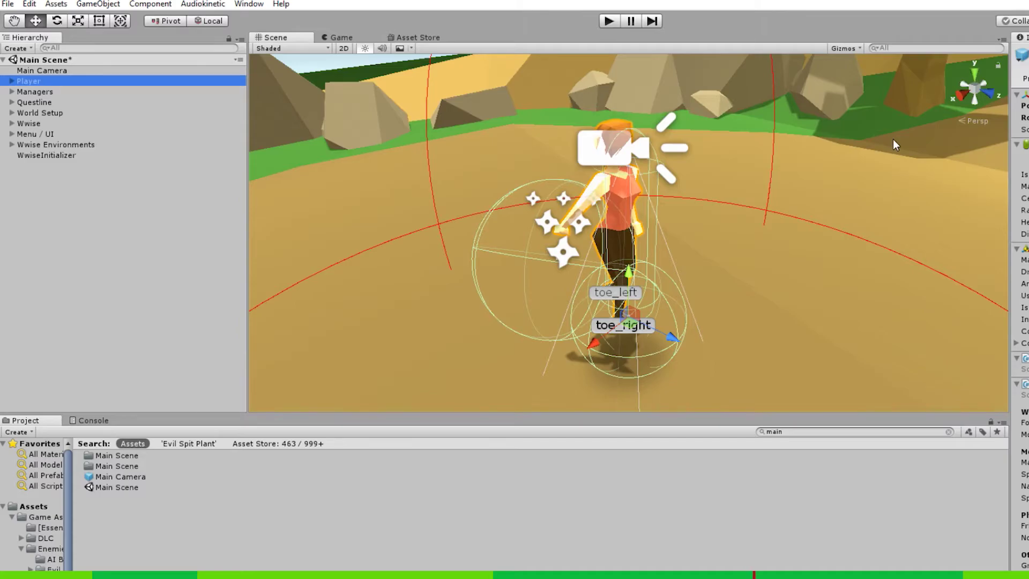
{"action": "scroll", "coordinate": [771, 155], "scroll_direction": "down", "scroll_amount": 5}
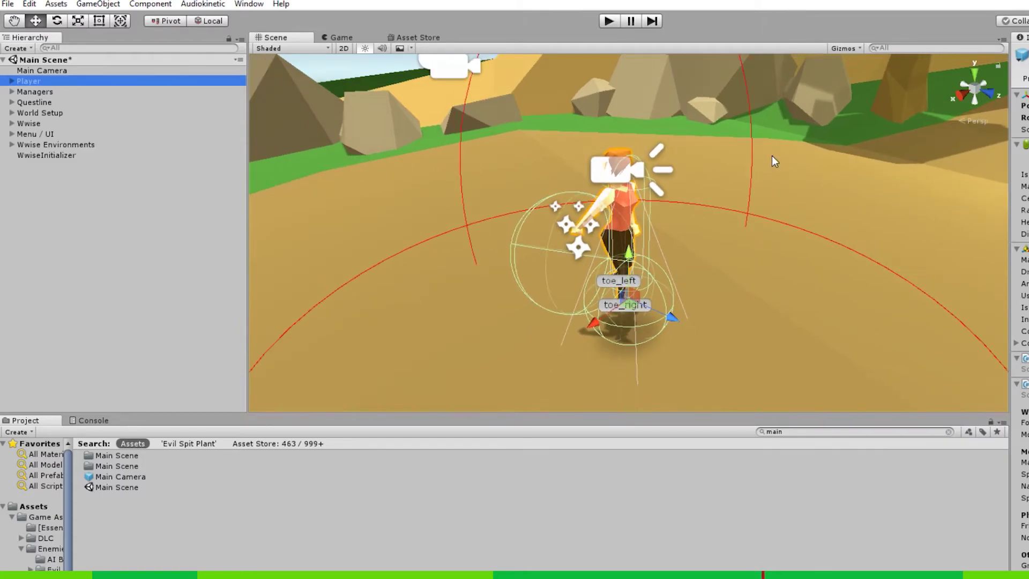
{"action": "left_click", "coordinate": [338, 136]}
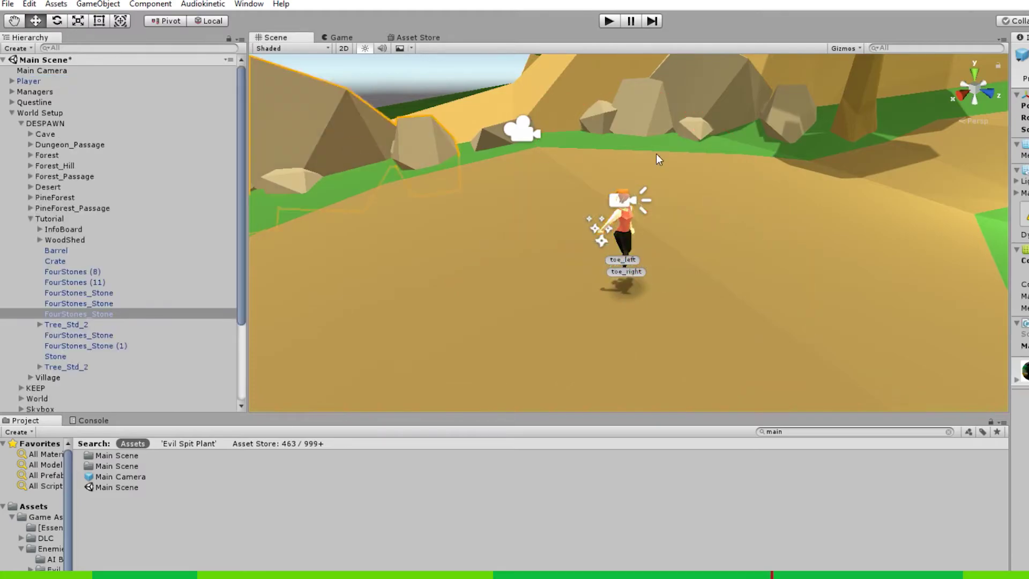
{"action": "key", "text": "f"}
{"action": "left_click_drag", "start_coordinate": [723, 156], "coordinate": [644, 257], "text": "alt"}
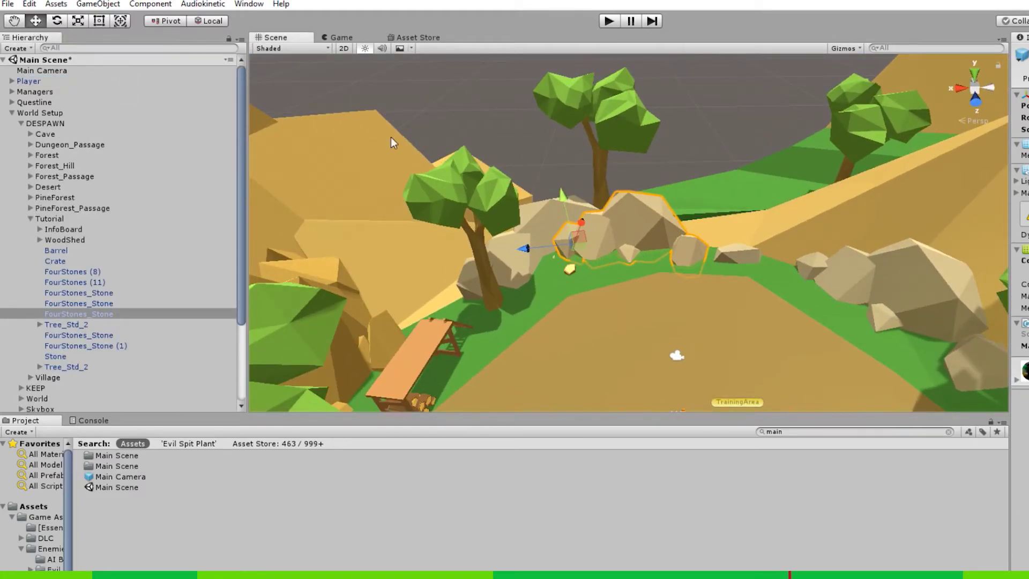
{"action": "left_click", "coordinate": [13, 23]}
{"action": "mouse_move", "coordinate": [677, 299]}
{"action": "left_mouse_down"}
{"action": "mouse_move", "coordinate": [657, 268]}
{"action": "mouse_move", "coordinate": [714, 269]}
{"action": "mouse_move", "coordinate": [649, 307]}
{"action": "mouse_move", "coordinate": [669, 279]}
{"action": "left_mouse_up"}
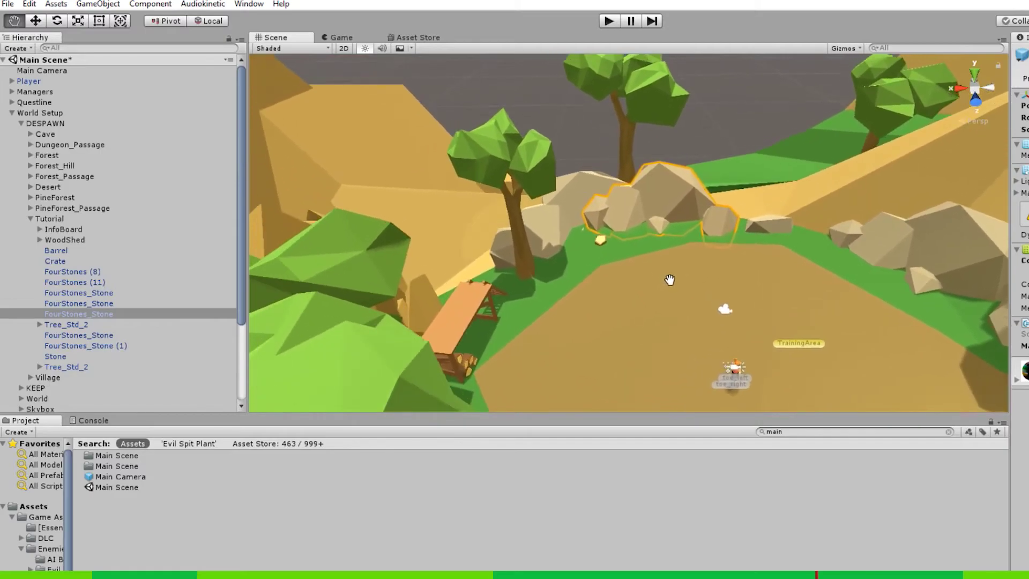
{"action": "left_click", "coordinate": [34, 21]}
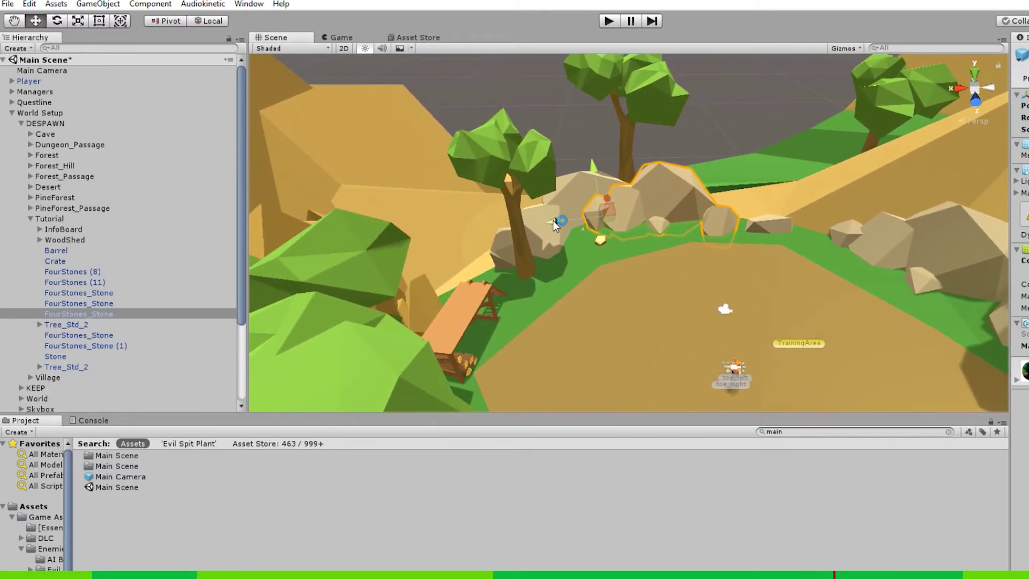
Move the rock group along one axis and rotate it to a new orientation
{"action": "left_click_drag", "start_coordinate": [553, 220], "coordinate": [604, 160]}
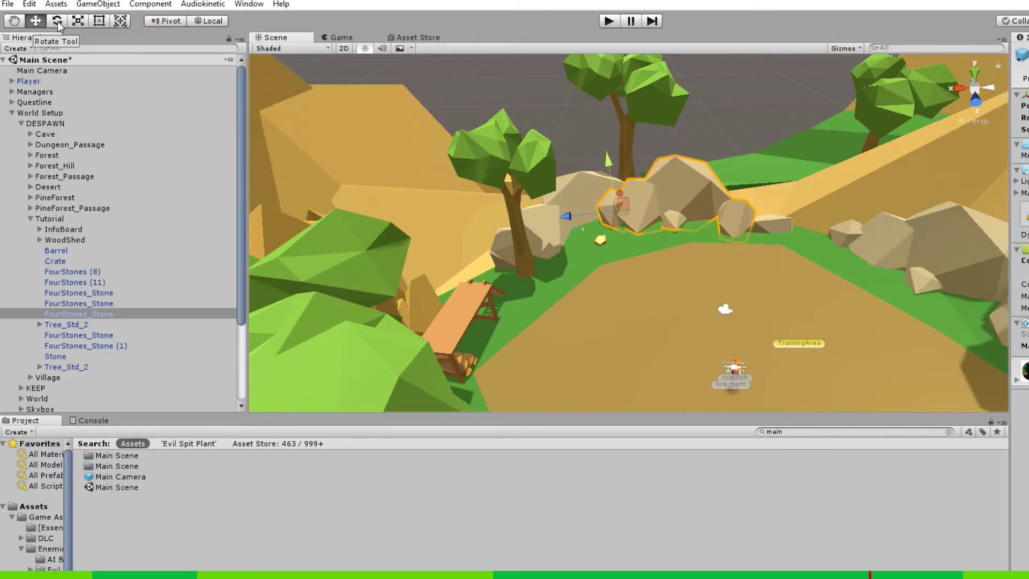
{"action": "left_click", "coordinate": [58, 22]}
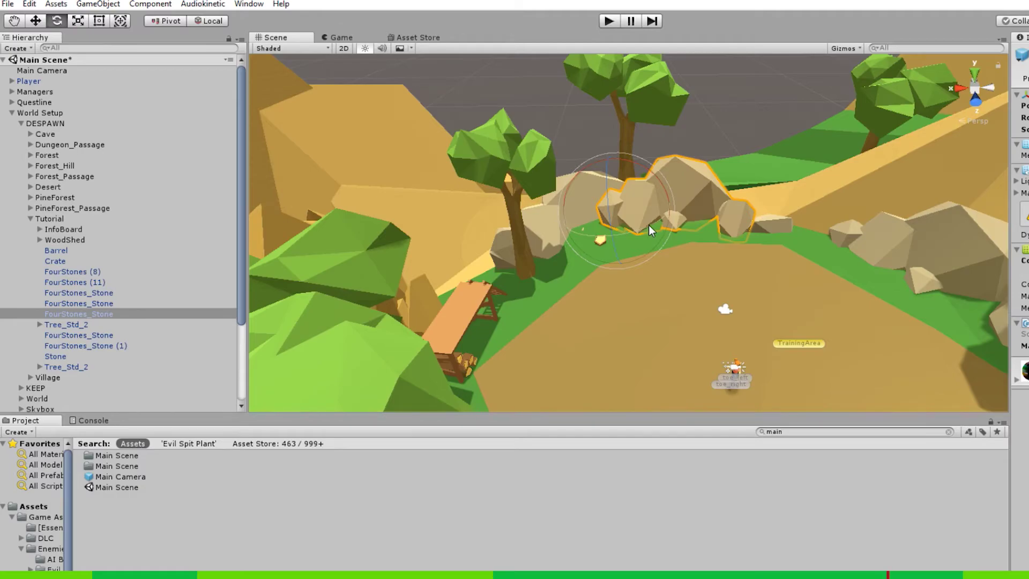
{"action": "left_click_drag", "start_coordinate": [648, 225], "coordinate": [589, 165]}
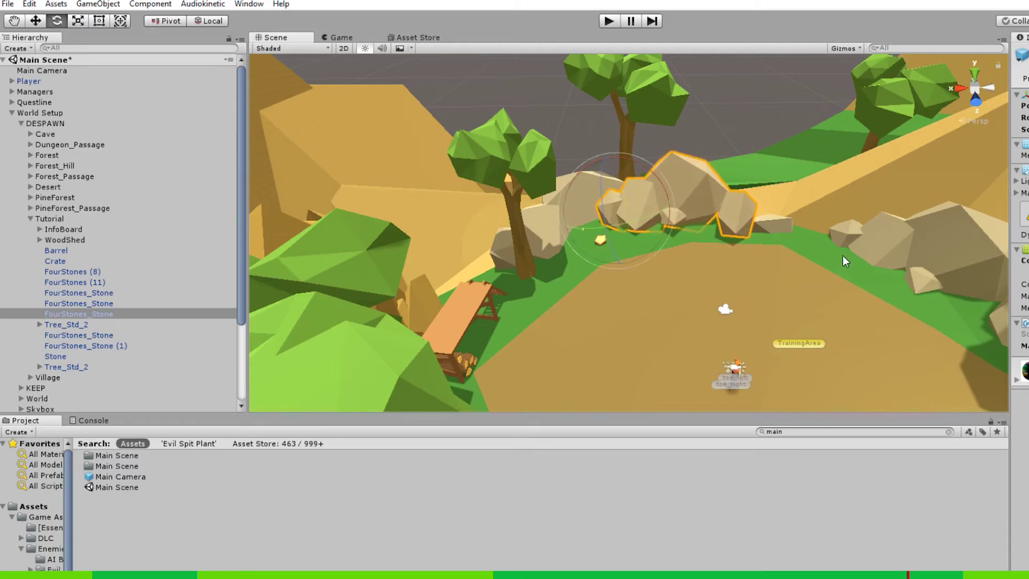
Rescale the rock group with the Scale tool, ending at about 2.6
{"action": "left_click", "coordinate": [77, 21]}
{"action": "left_click_drag", "start_coordinate": [600, 240], "coordinate": [519, 259]}
{"action": "key", "text": "w"}
{"action": "scroll", "coordinate": [677, 234], "scroll_direction": "up", "scroll_amount": 3}
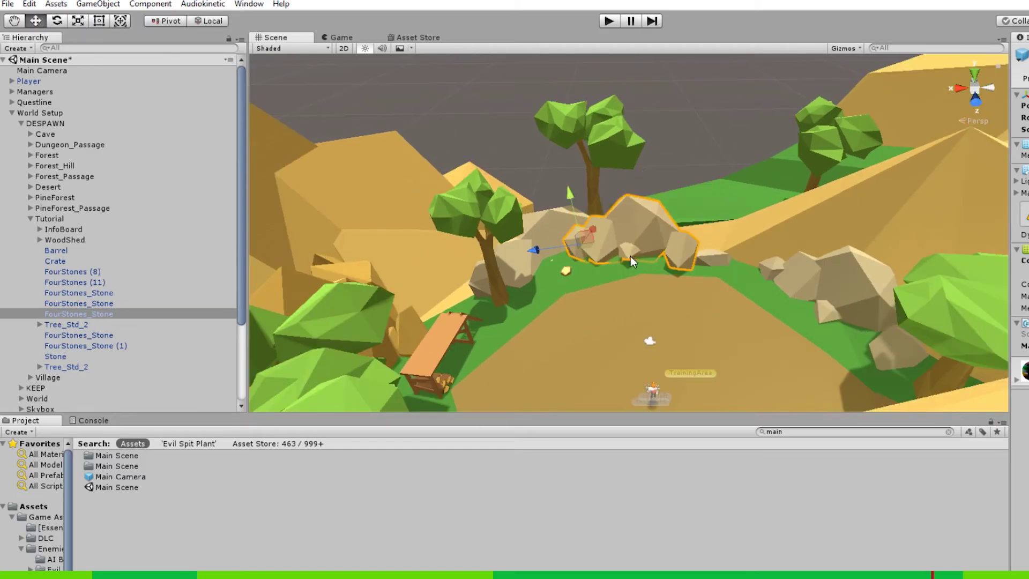
{"action": "key", "text": "r"}
{"action": "left_click_drag", "start_coordinate": [579, 245], "coordinate": [895, 265]}
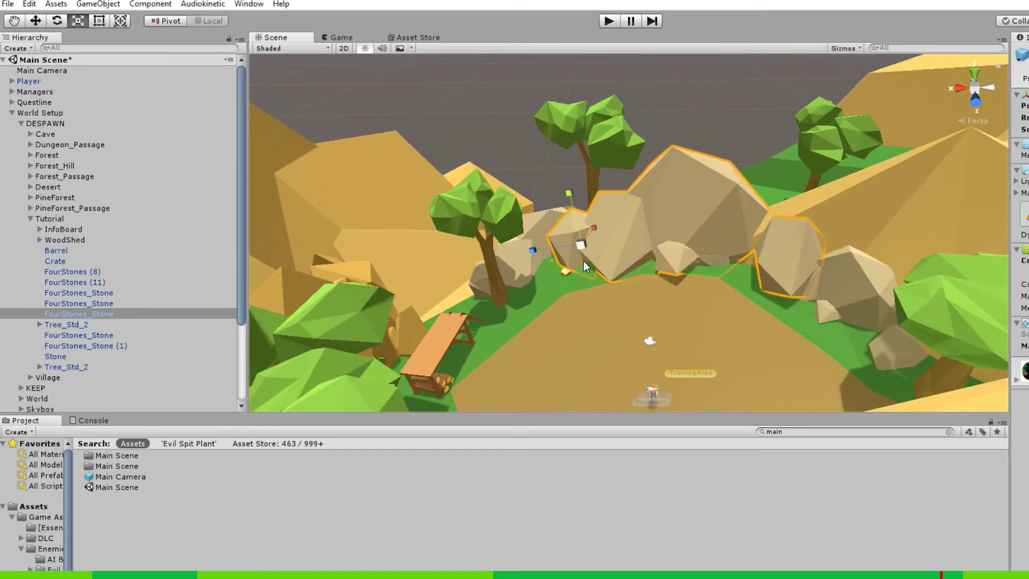
{"action": "left_click_drag", "start_coordinate": [580, 246], "coordinate": [634, 238]}
{"action": "left_click_drag", "start_coordinate": [577, 218], "coordinate": [527, 199]}
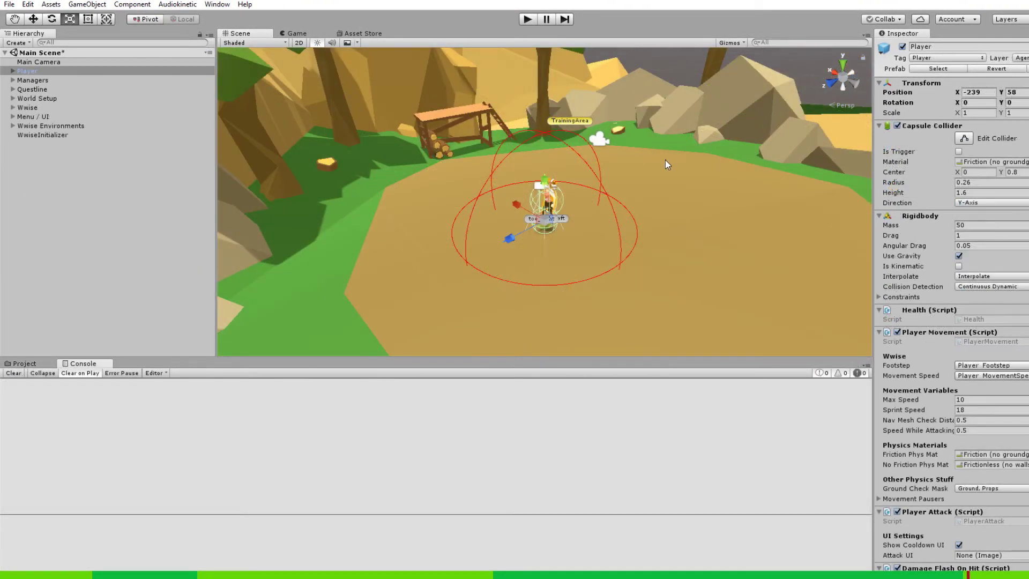
Run Main Scene in play mode, bring up the pause menu with Escape, then stop playing
{"action": "left_click", "coordinate": [532, 24]}
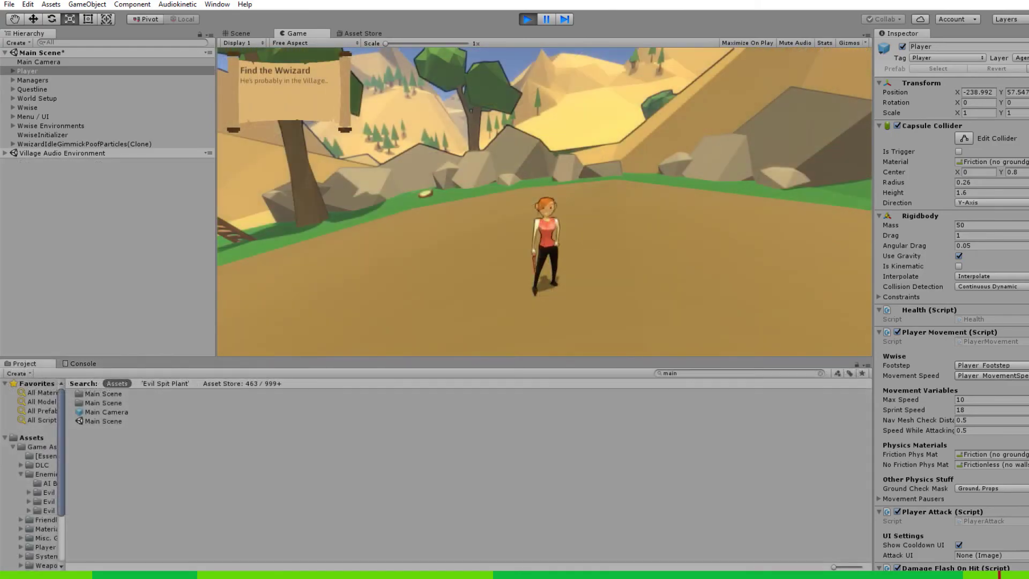
{"action": "key", "text": "Escape"}
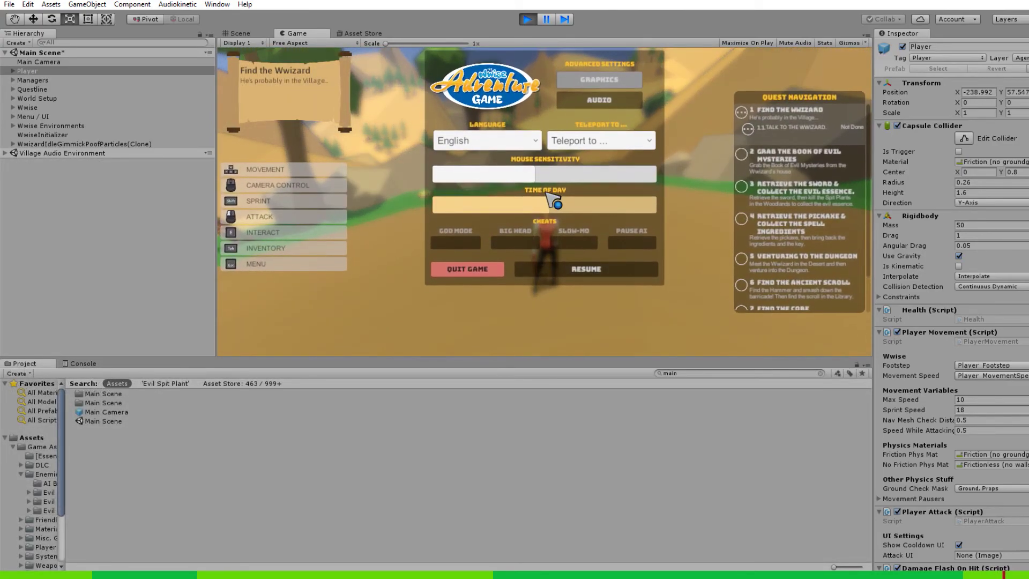
{"action": "left_click", "coordinate": [532, 21]}
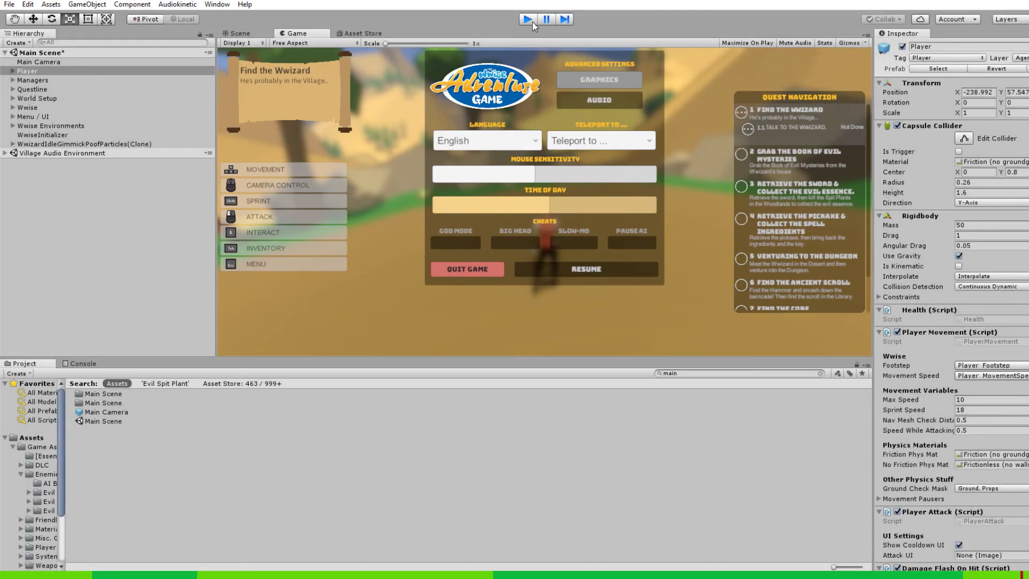